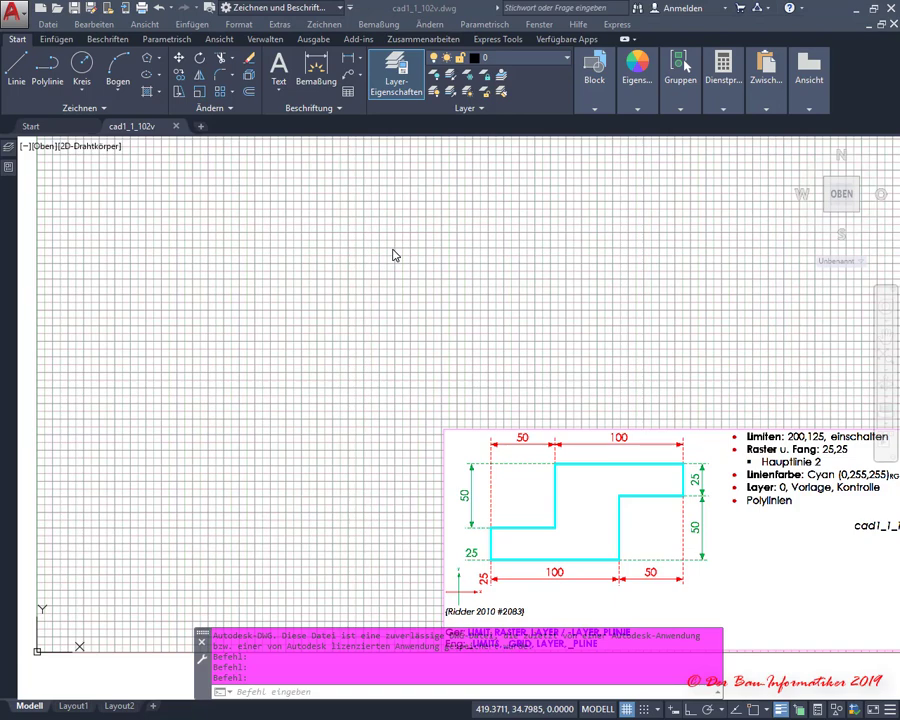
Set snap X/Y and grid X/Y spacing to 25 units in the snap and grid settings
right_click(631, 714)
left_click(640, 697)
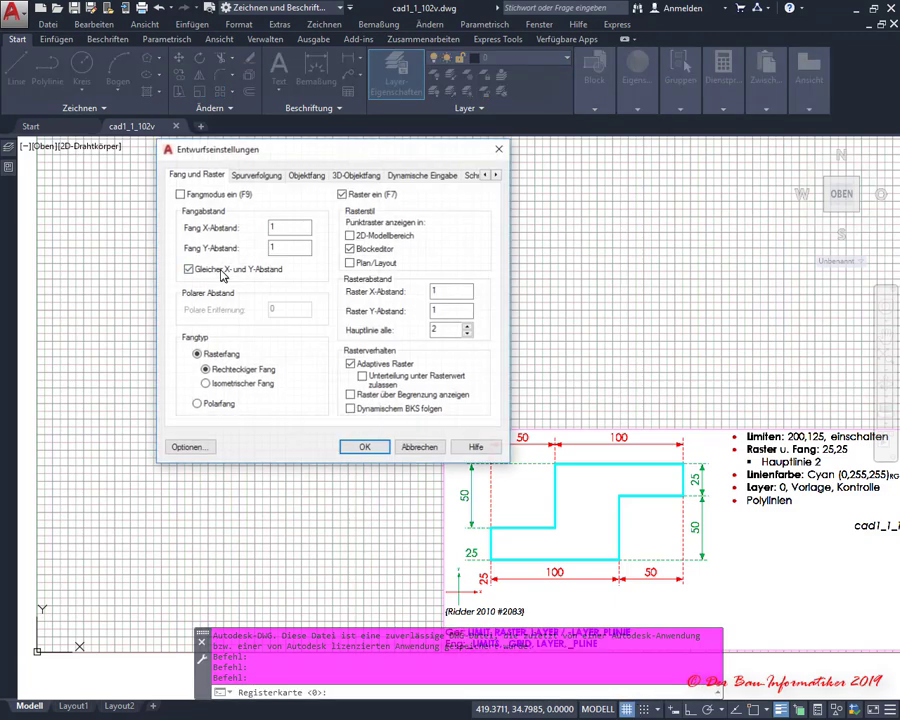
double_click(266, 226)
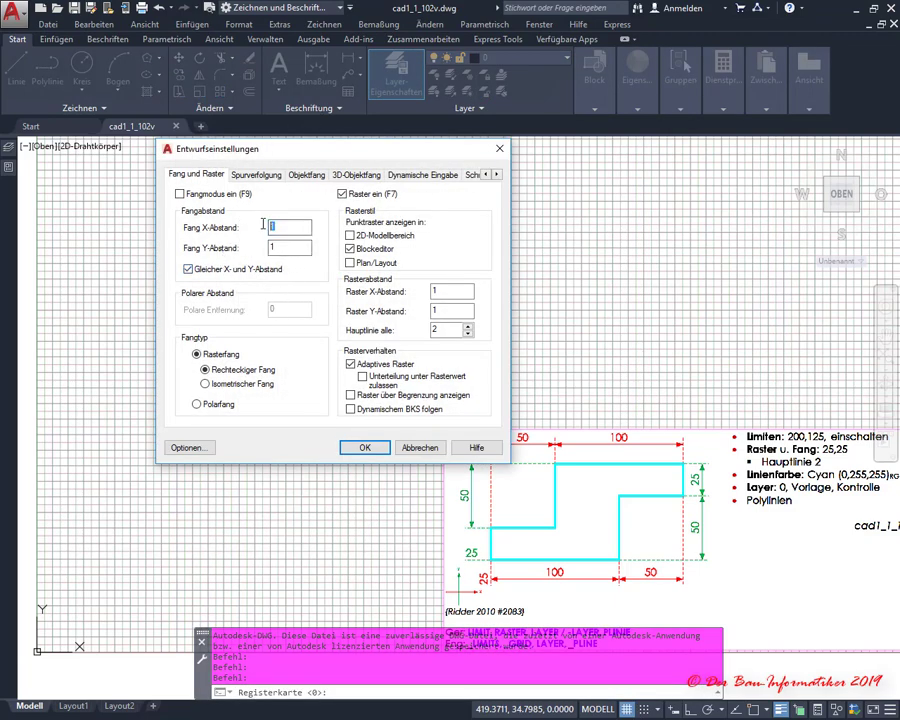
type("25")
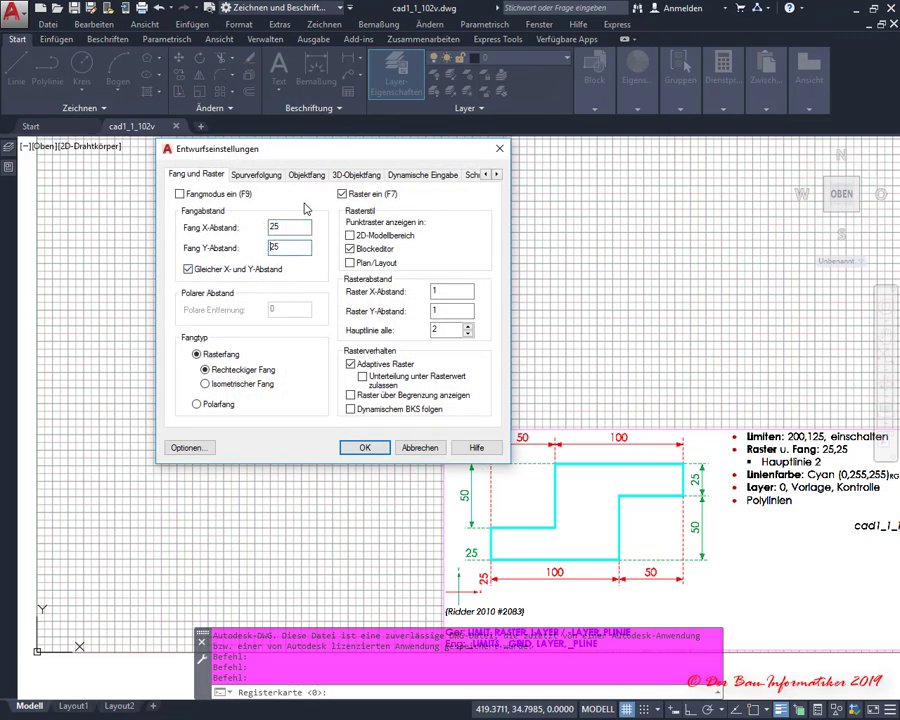
left_click(447, 293)
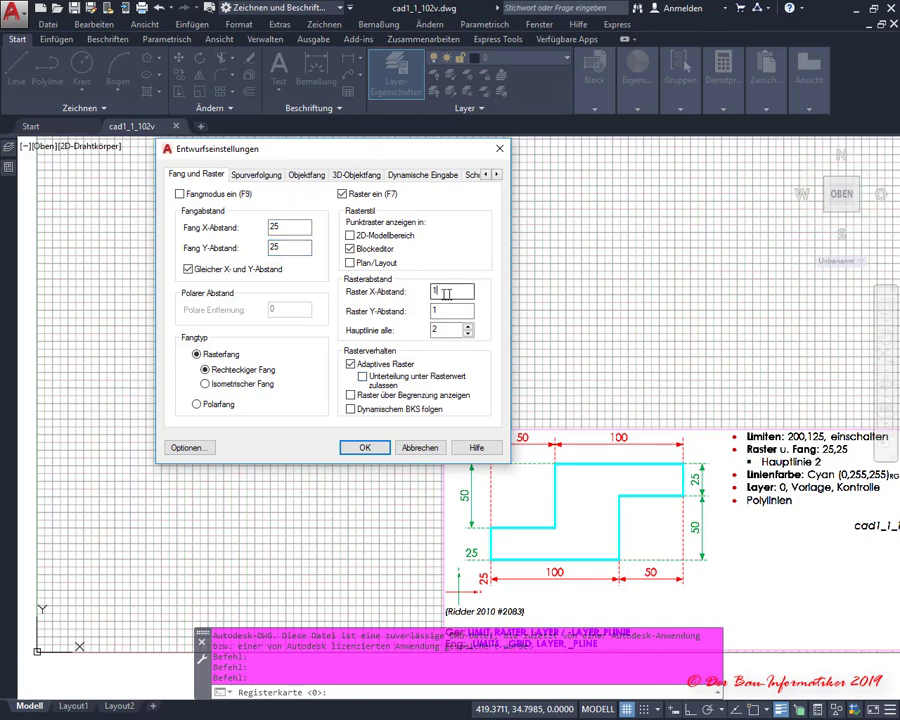
double_click(447, 293)
type("5")
key("Tab")
type("25")
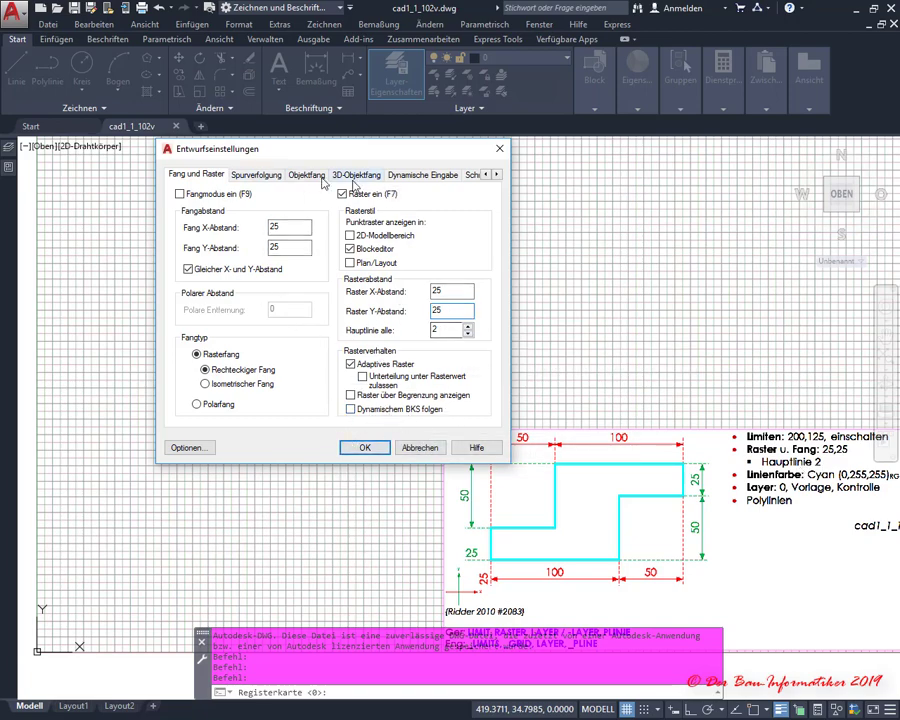
left_click(354, 449)
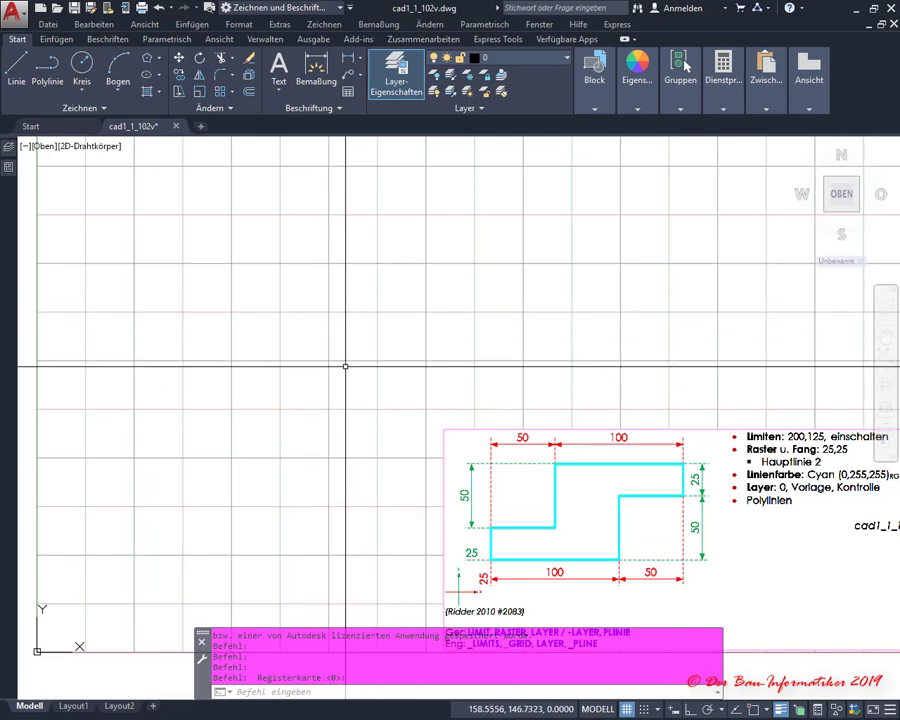
Zoom out until the whole 25 × 25 grid and the exercise sheet are visible
scroll(345, 366, "down", 2)
scroll(345, 366, "up", 2)
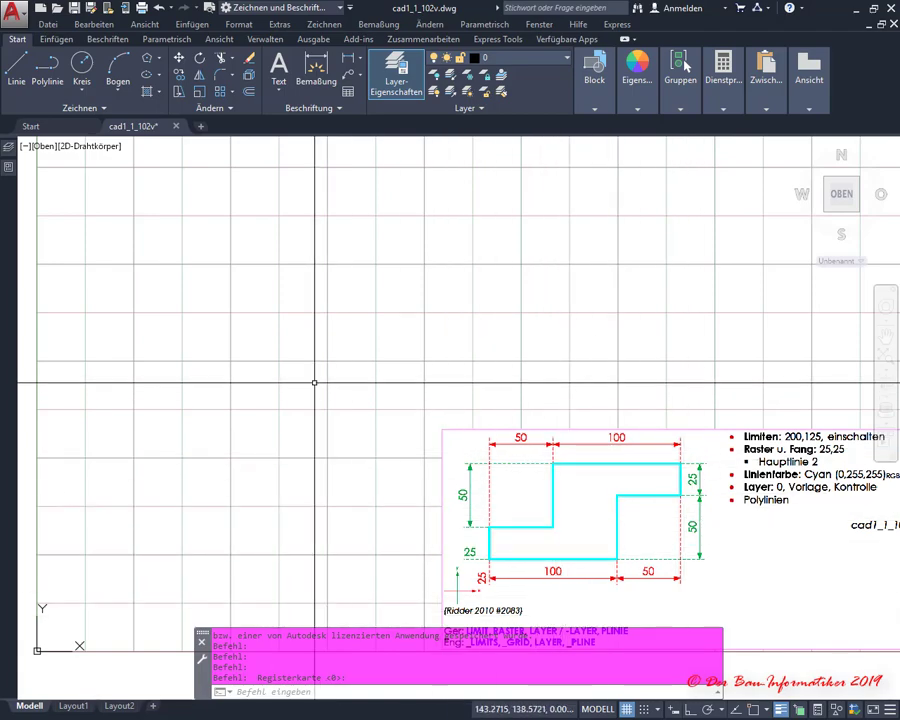
scroll(315, 382, "down", 1)
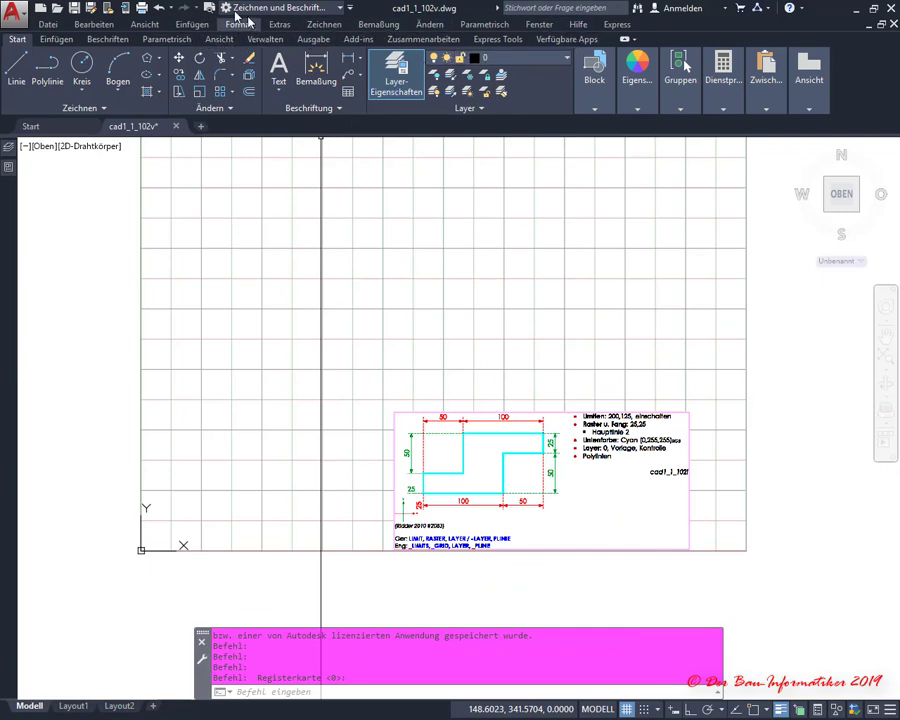
Set the drawing limits from 0,0 to 200,100
left_click(349, 7)
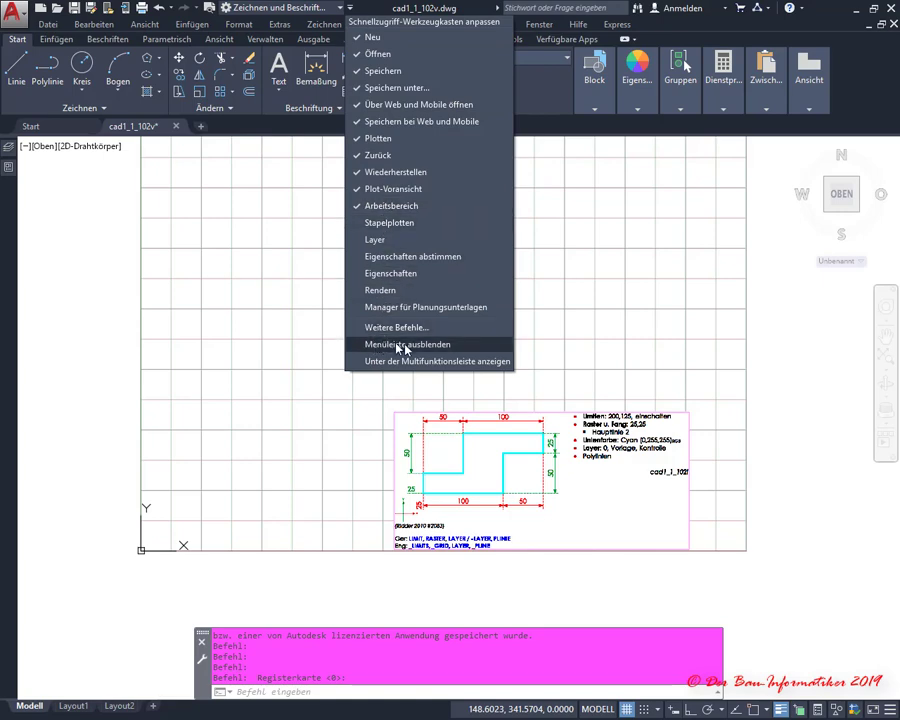
left_click(268, 37)
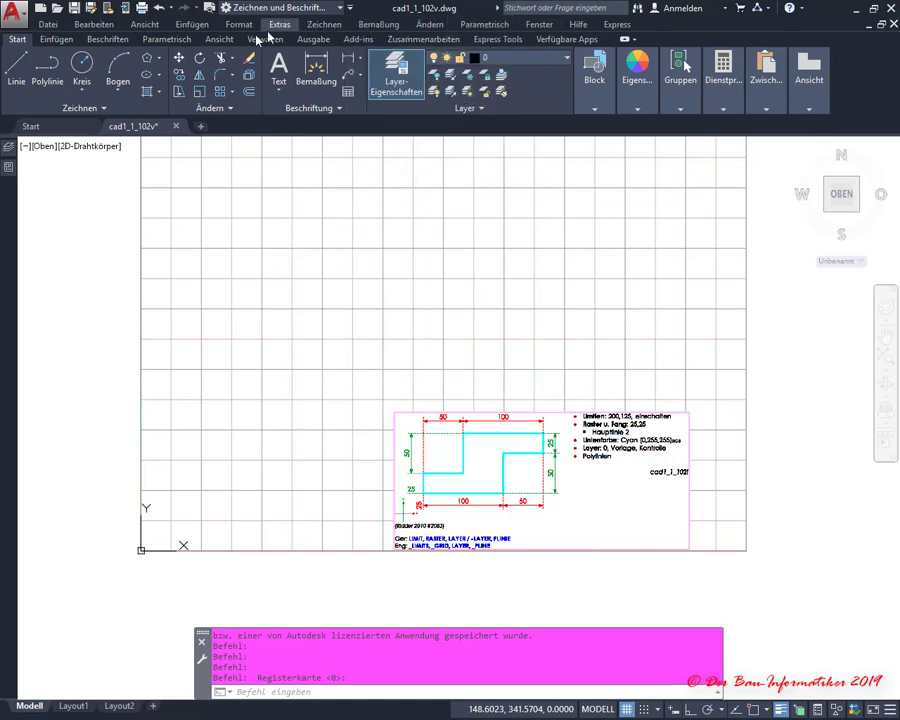
left_click(238, 24)
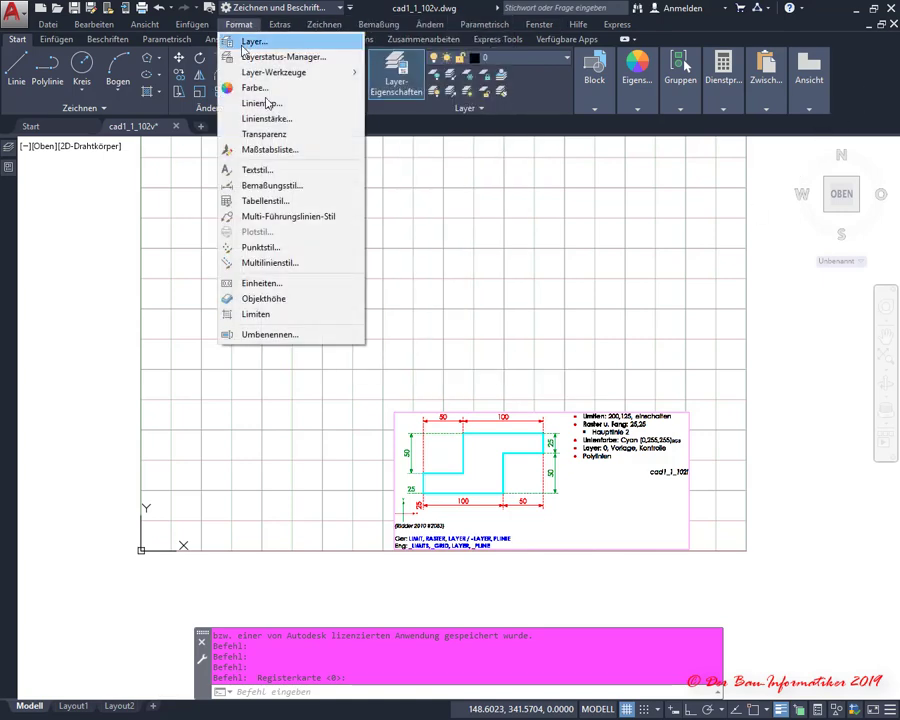
left_click(264, 314)
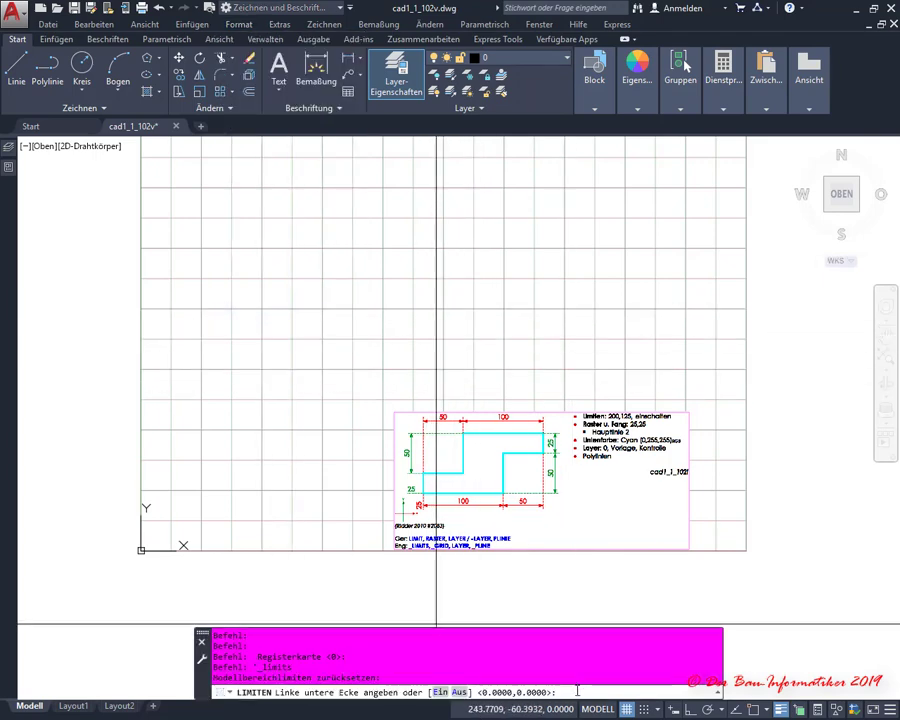
key("Return")
type("200,100")
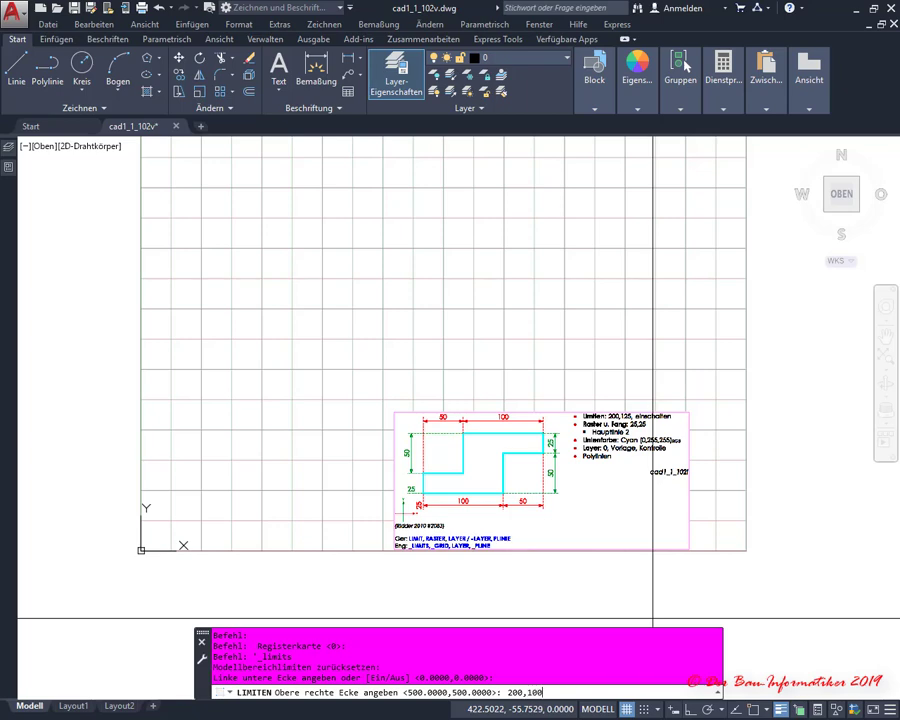
key("Return")
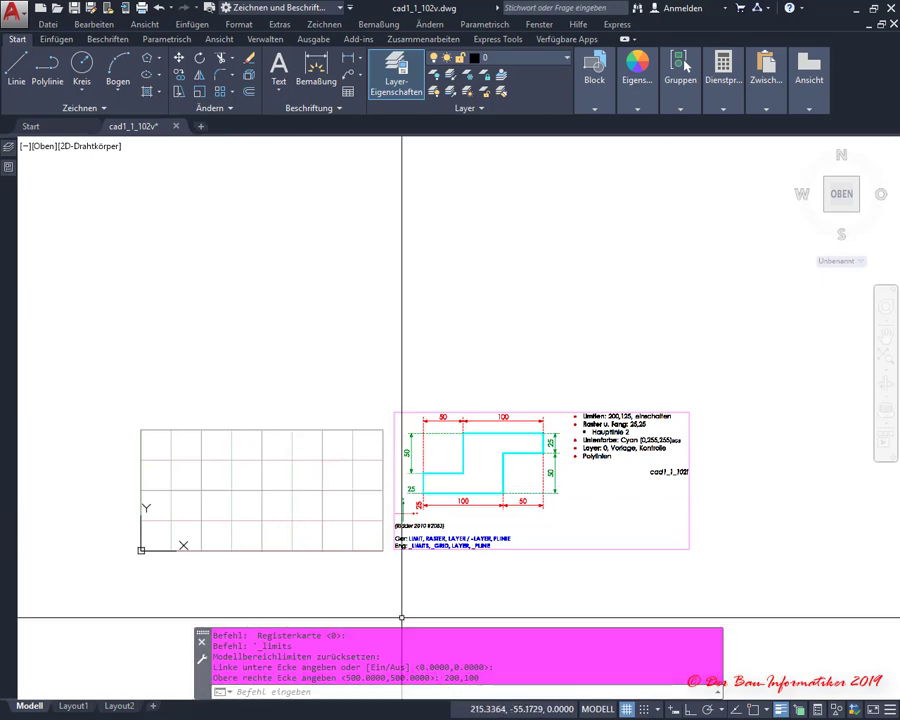
Rerun LIMITEN and switch limit checking on with E
type("LIMITEN")
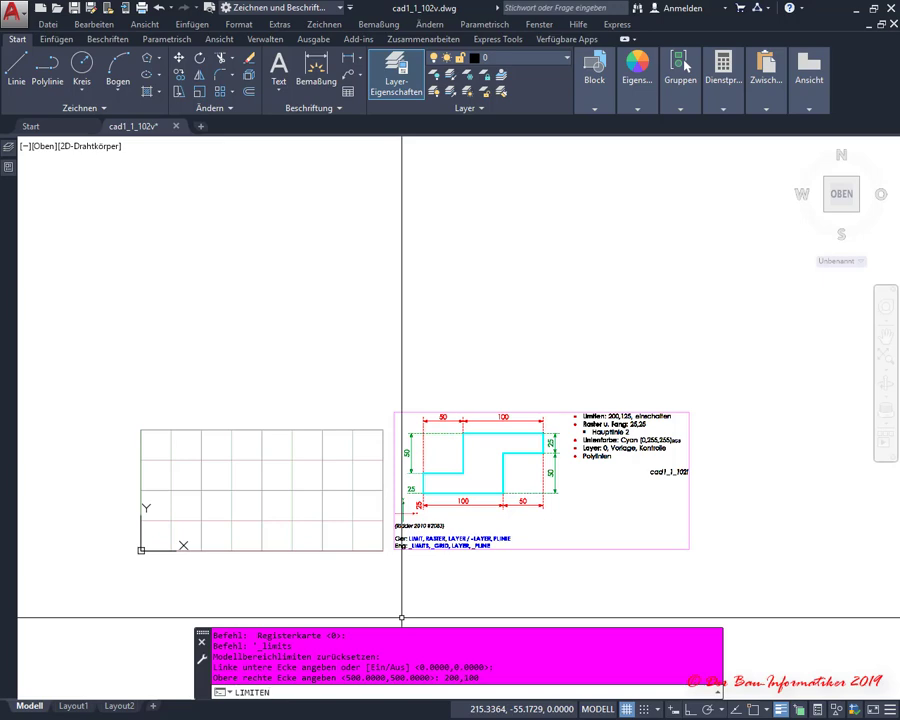
key("Return")
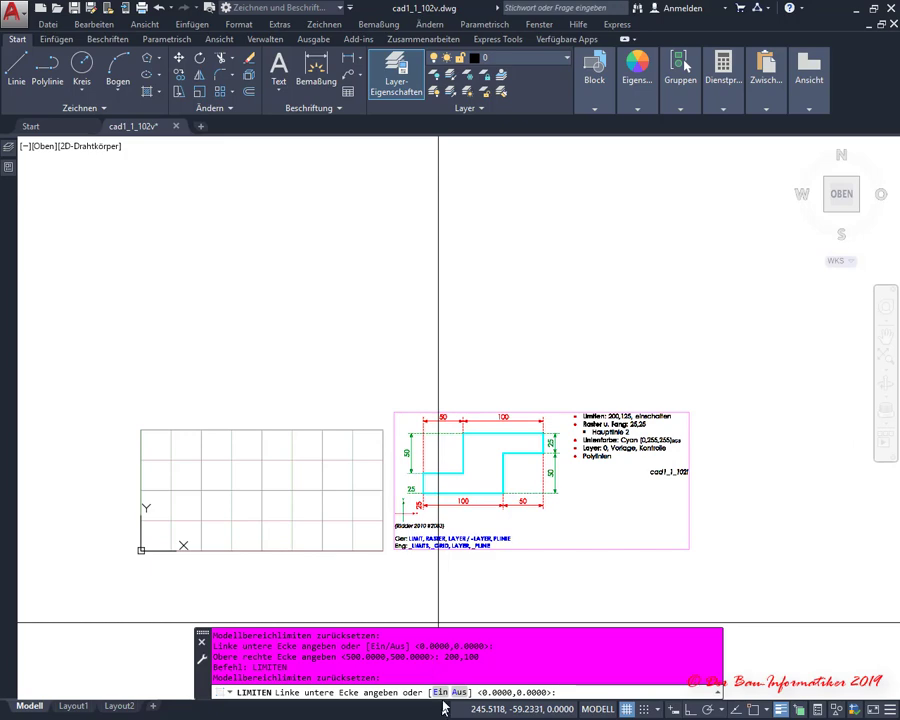
type("E")
key("Return")
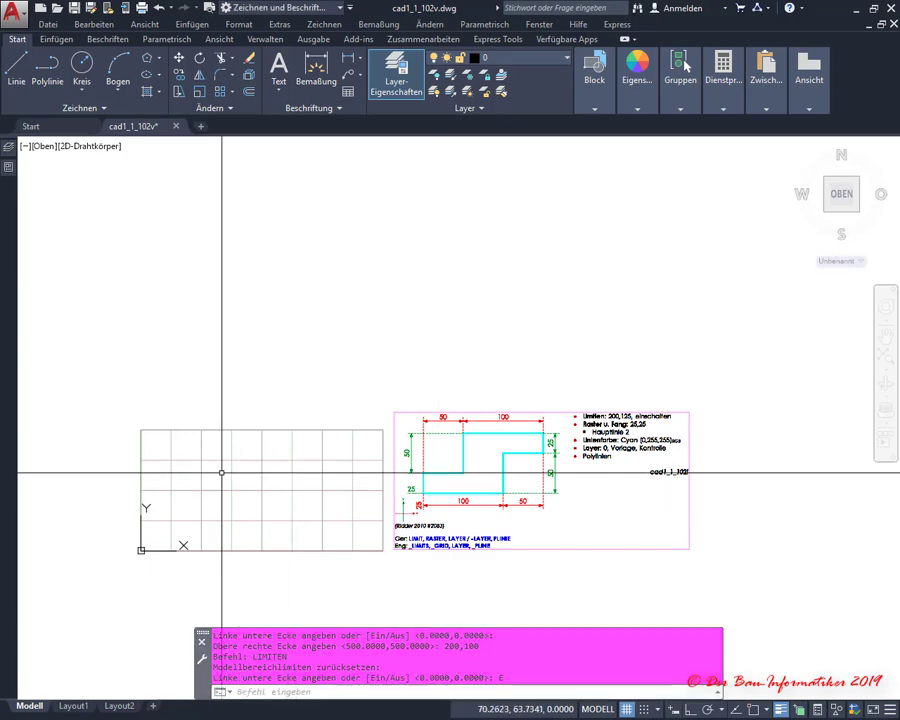
Start a polyline and make Cyan the current drawing colour
scroll(180, 466, "up", 2)
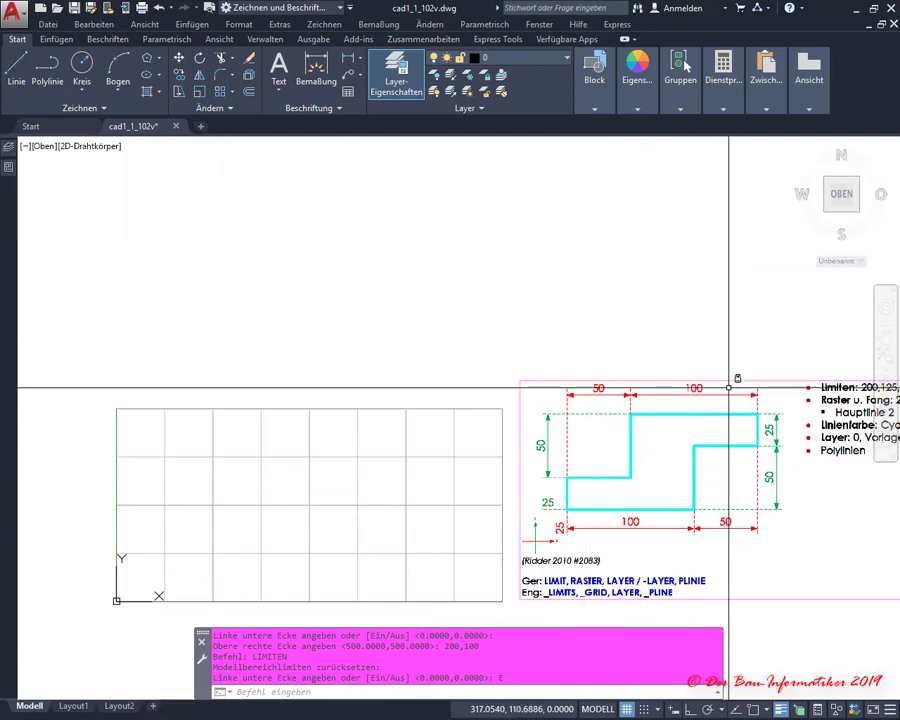
left_click(47, 68)
mouse_move(594, 80)
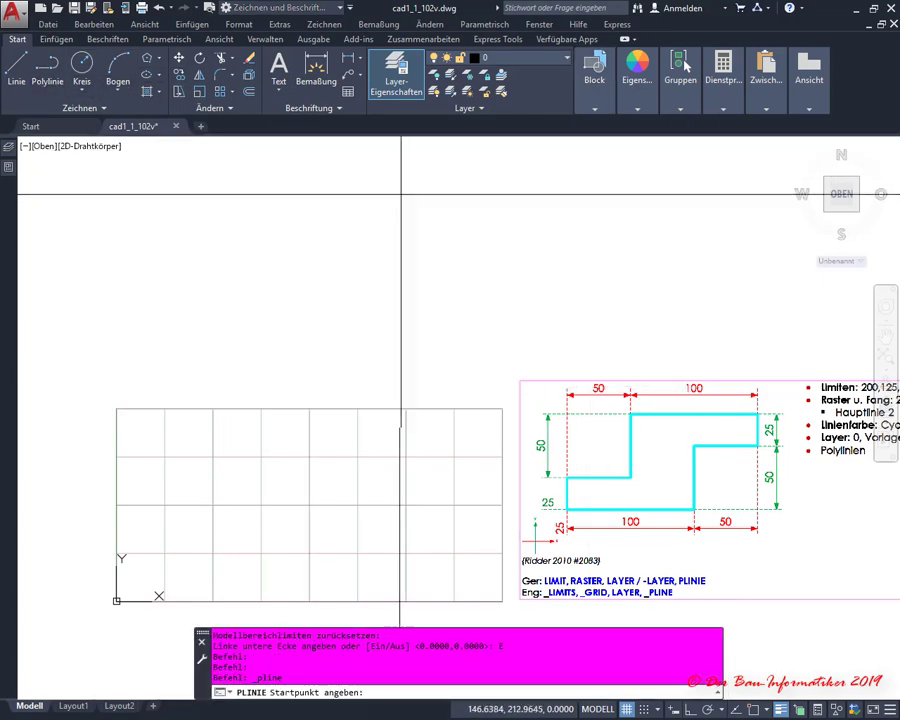
middle_click_drag(400, 211, 102, 203)
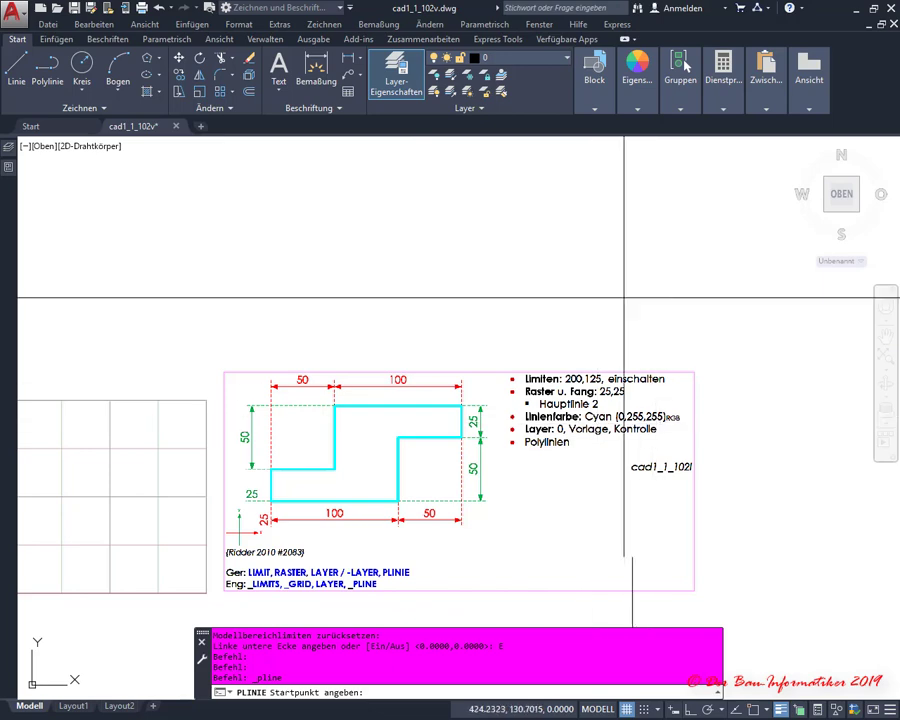
mouse_move(637, 85)
left_click(745, 125)
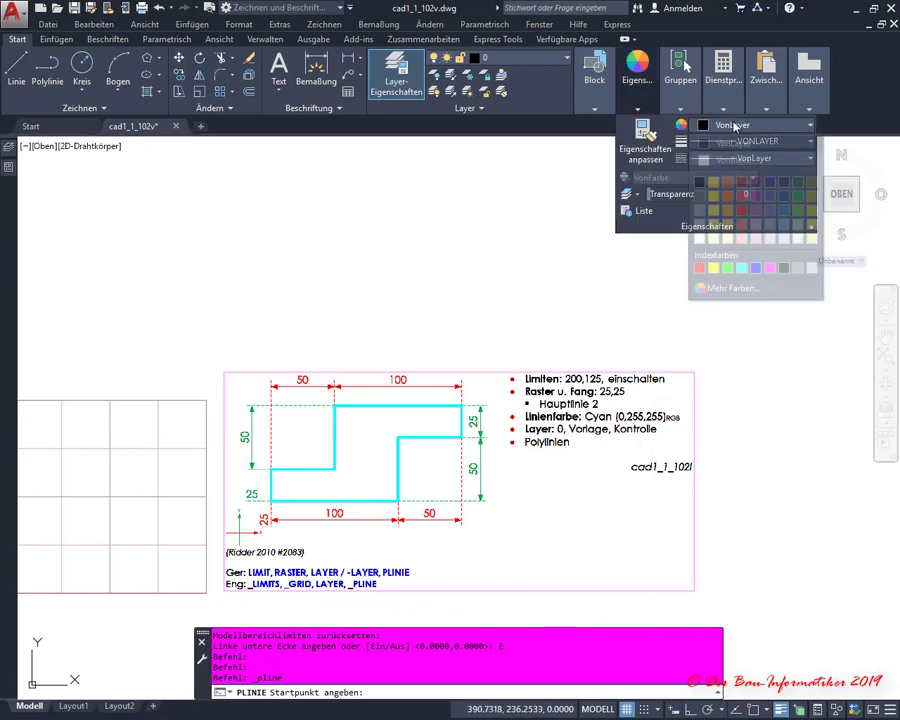
left_click(729, 264)
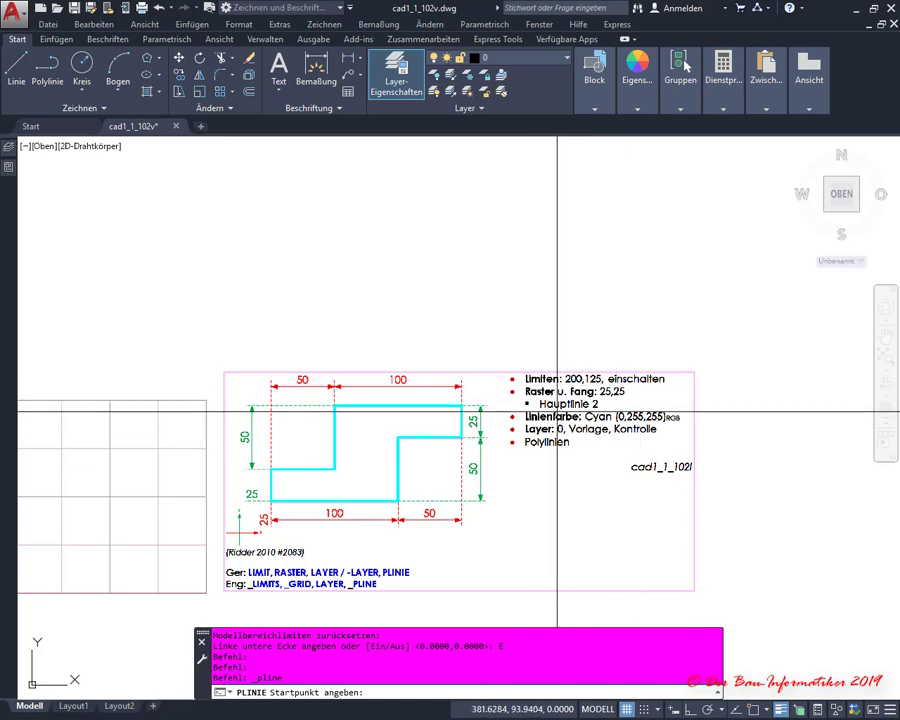
Pan until the limits grid and the reference sketch sit side by side
middle_click_drag(366, 447, 800, 347)
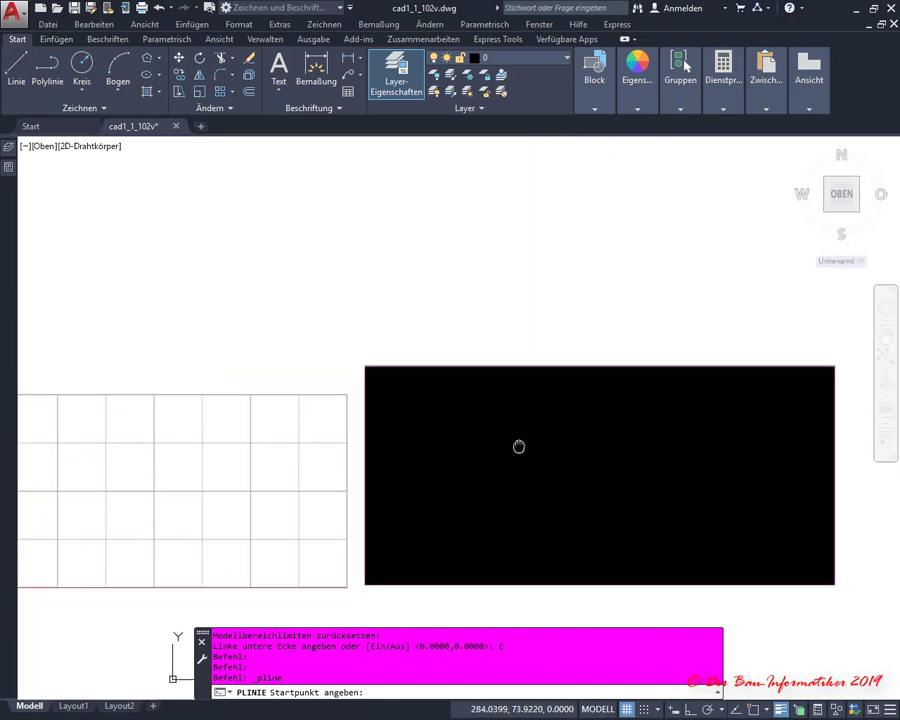
middle_click_drag(356, 443, 261, 498)
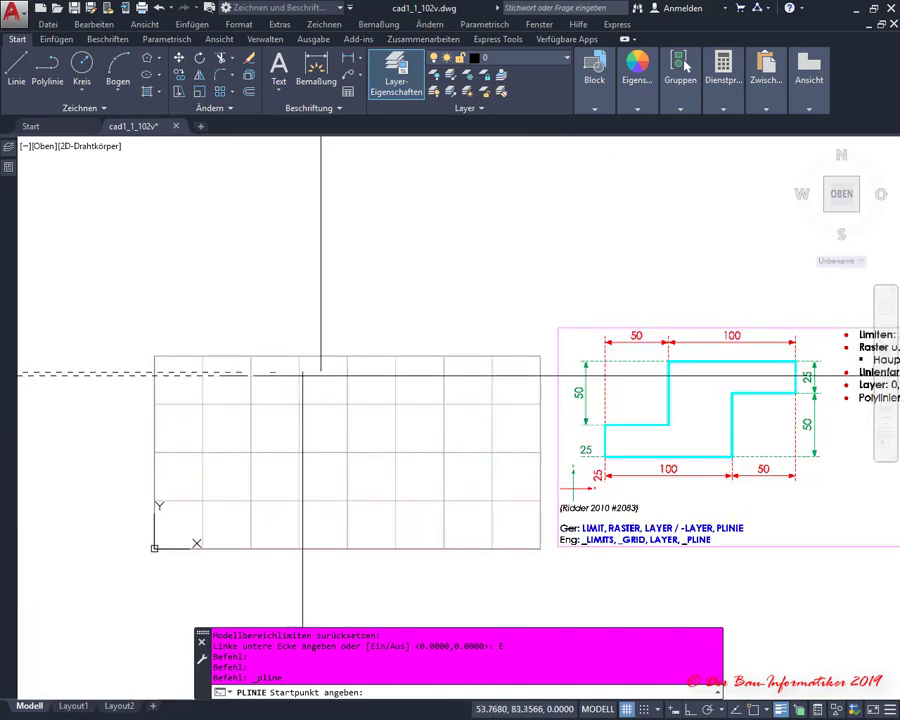
middle_click_drag(492, 392, 404, 396)
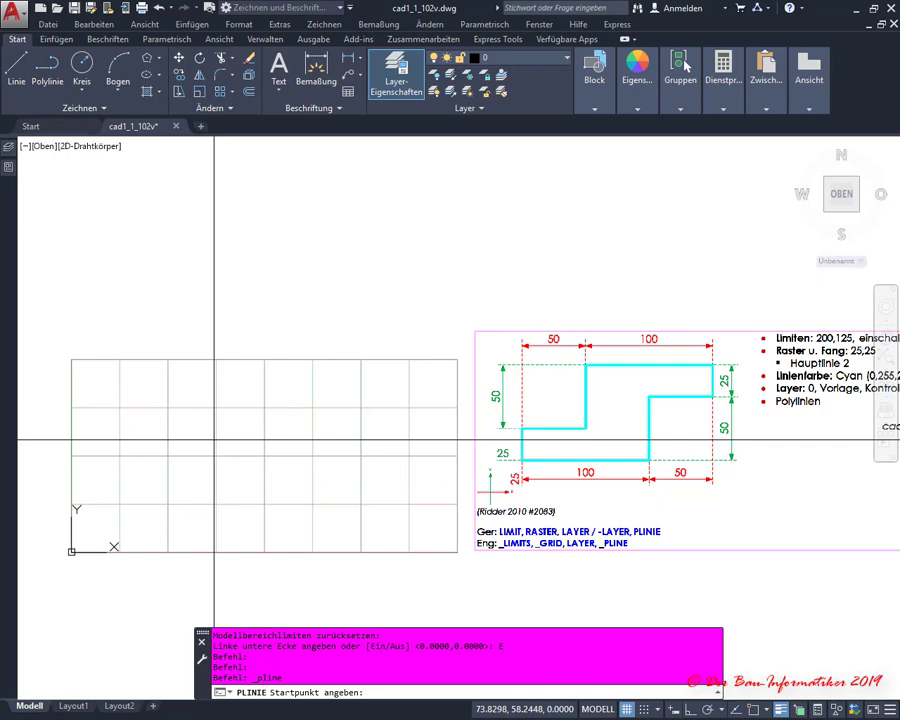
Turn grid snap on and start the polyline at the origin 0,0
key("Return")
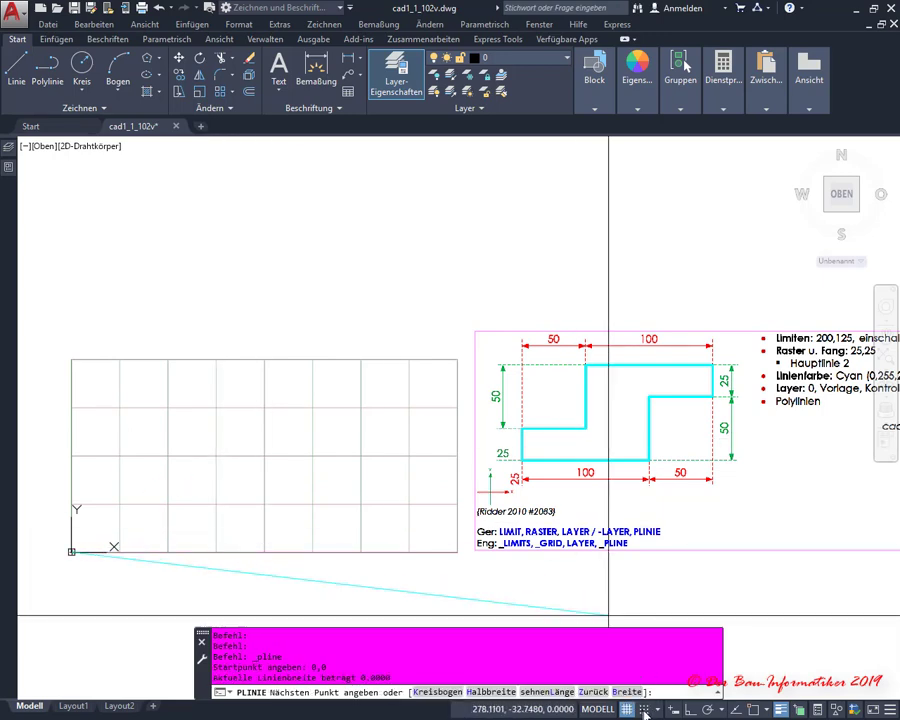
key("F9")
key("Escape")
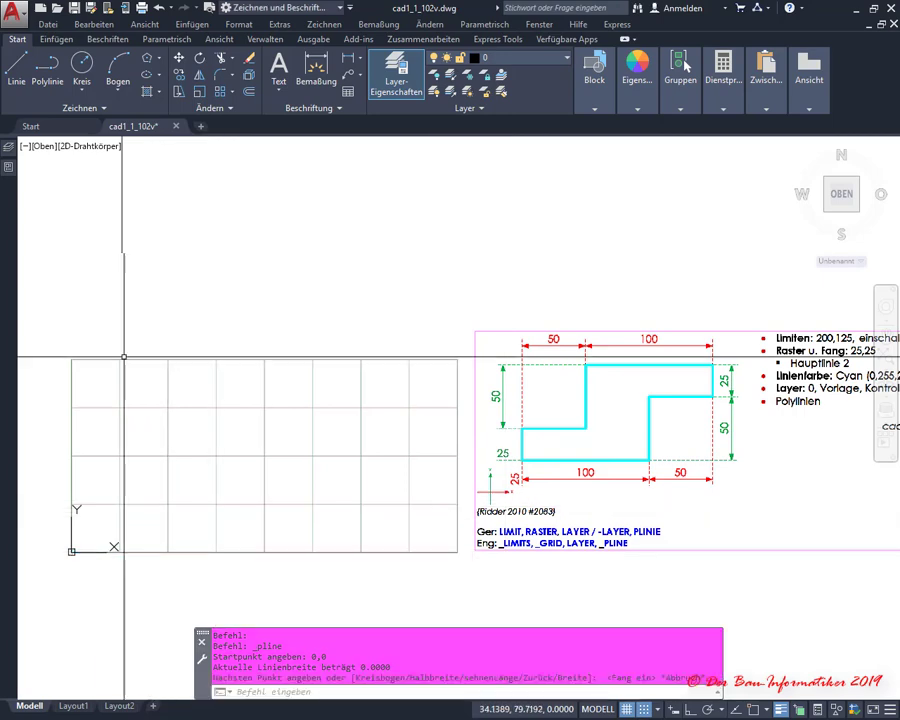
left_click(50, 80)
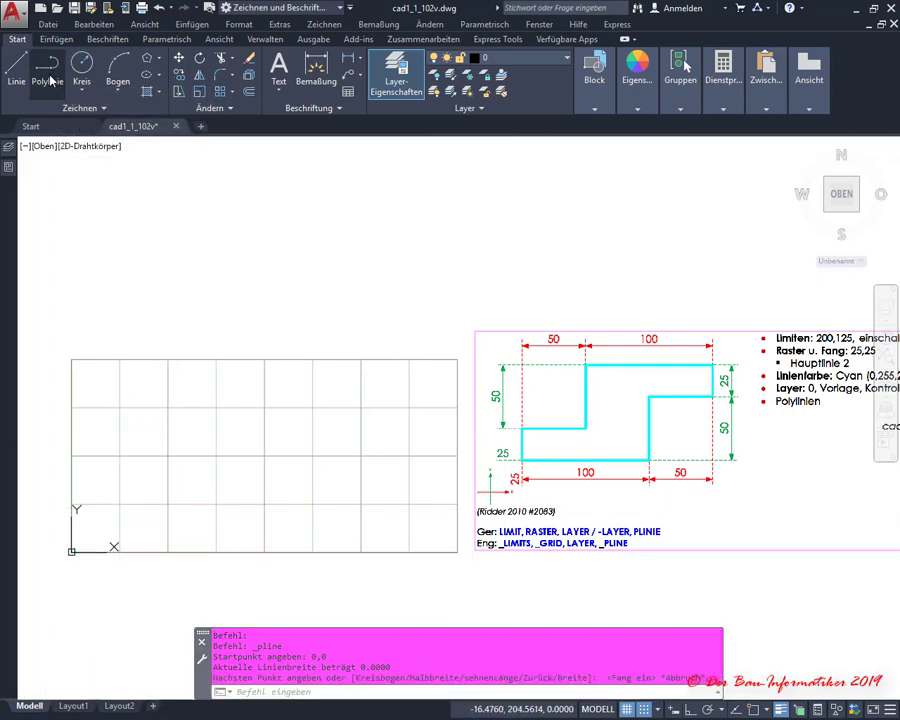
left_click(71, 552)
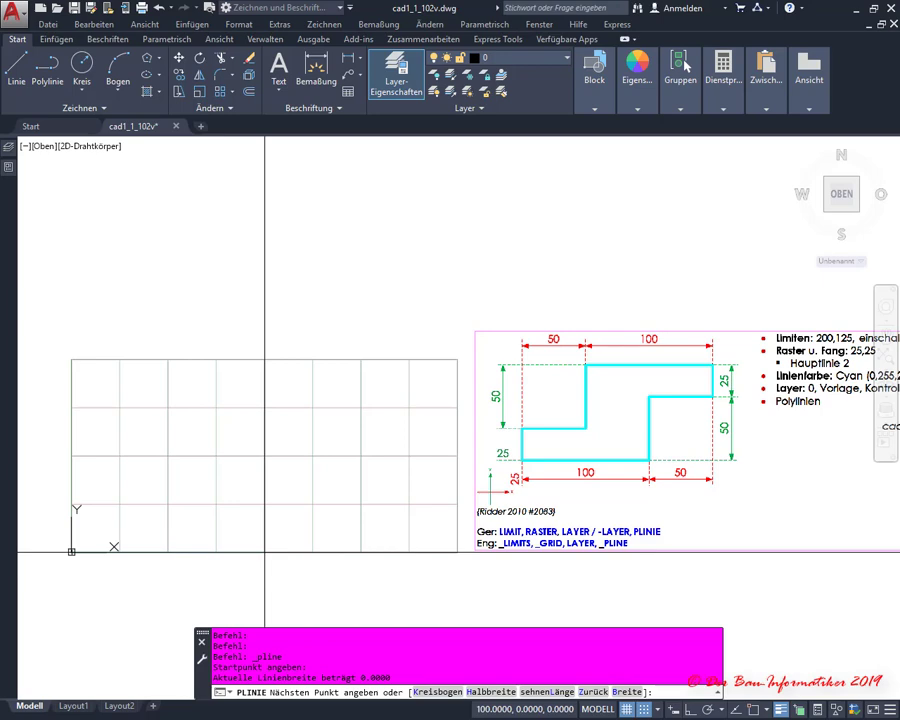
Trace the outline through 100,0, 100,50, 150,50, 150,75, 50,75, 50,25, 0,25 and close it
left_click(264, 552)
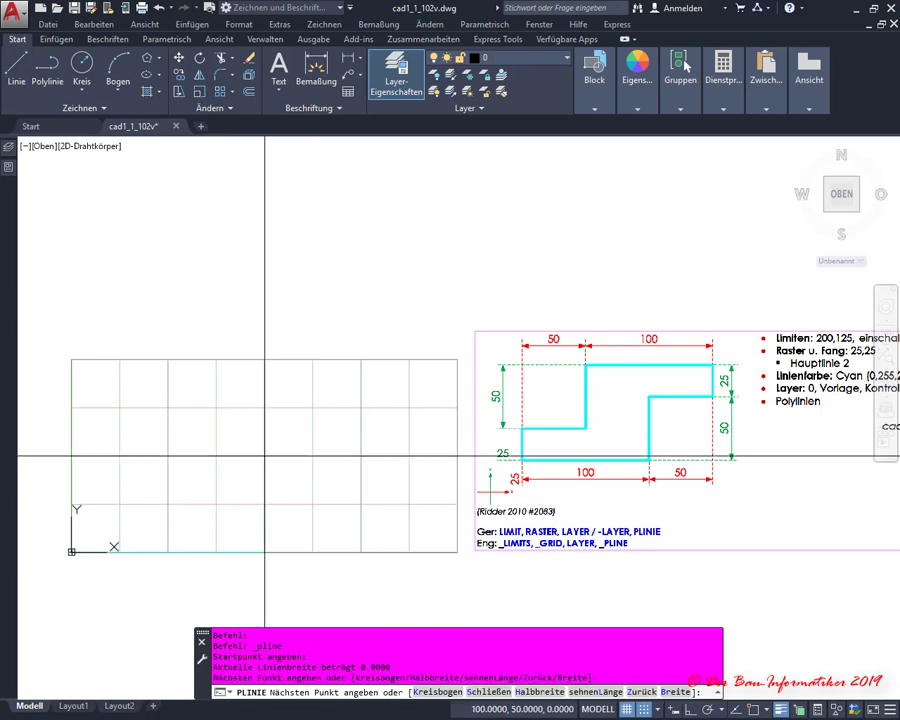
left_click(264, 458)
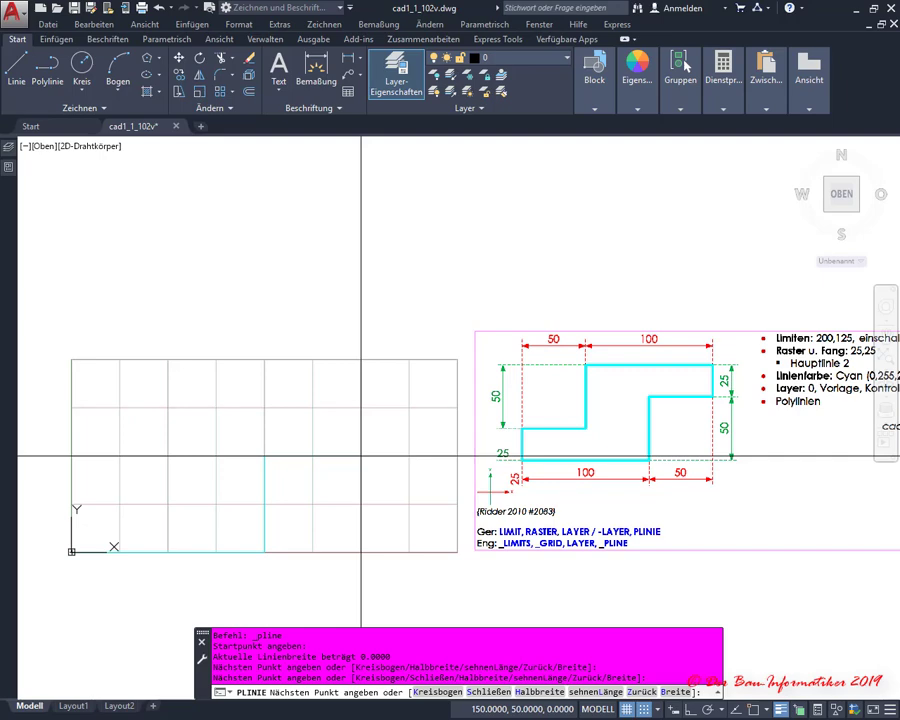
left_click(361, 457)
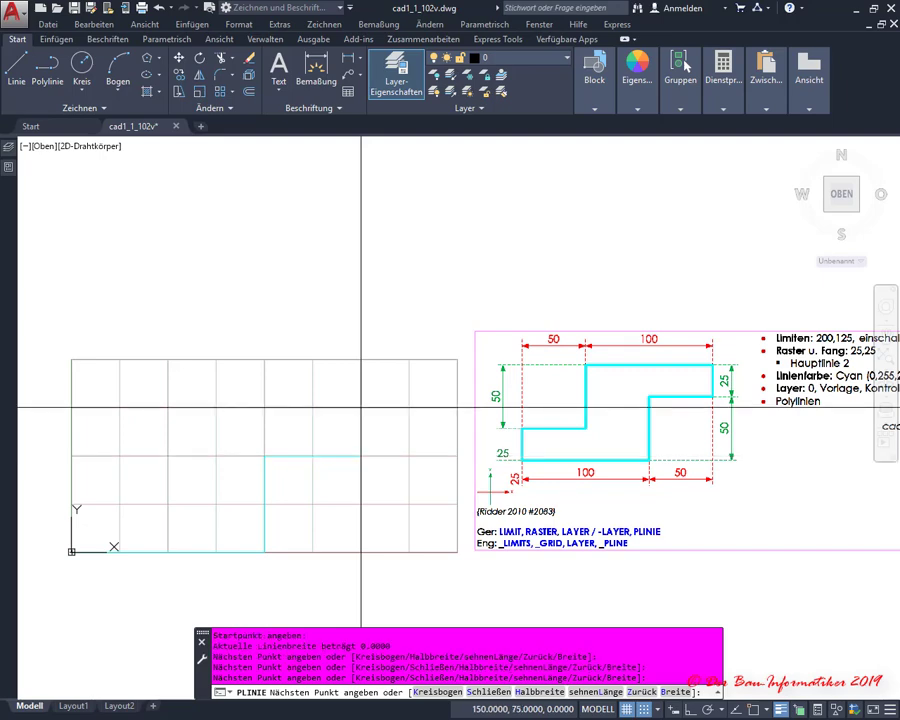
left_click(361, 408)
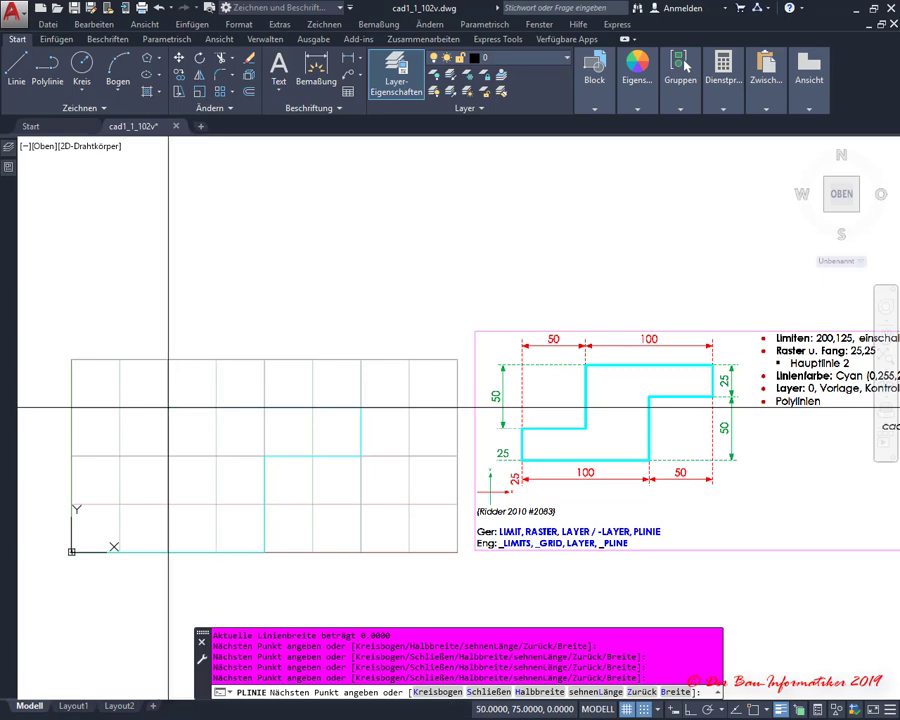
left_click(168, 408)
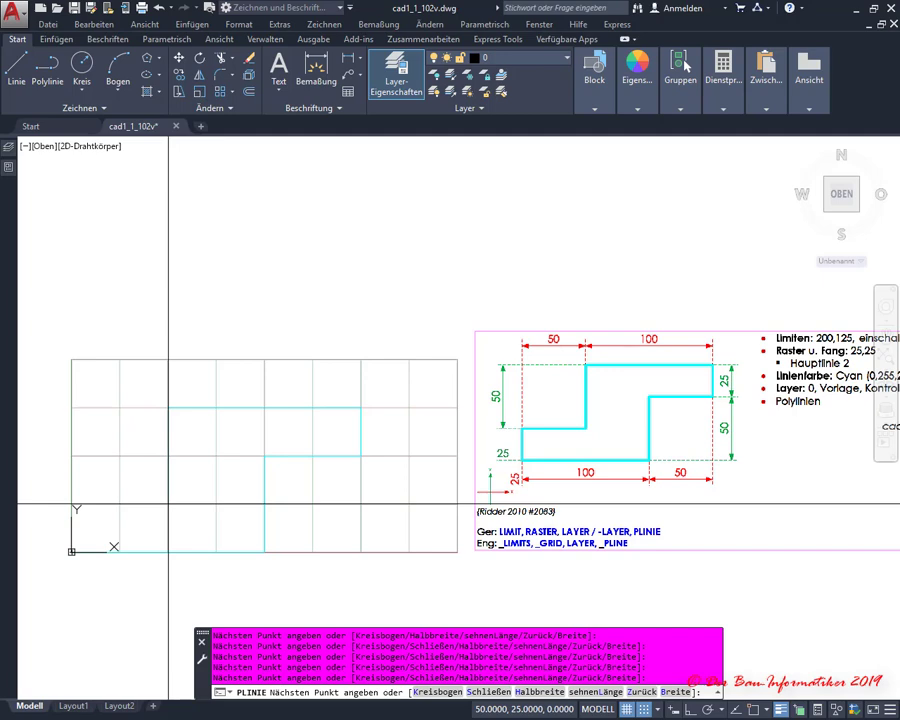
left_click(168, 504)
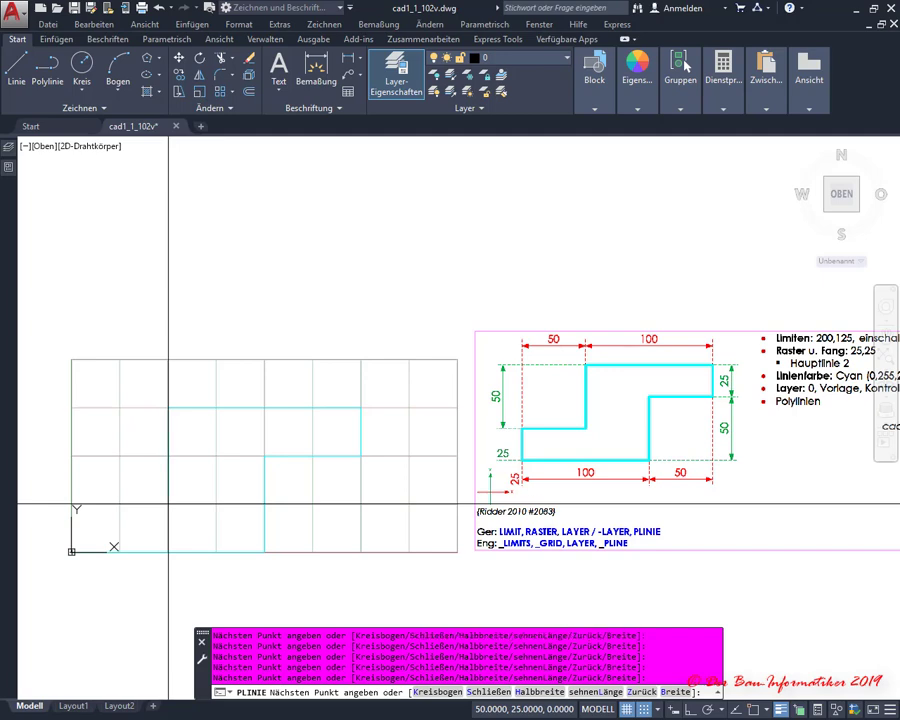
left_click(72, 504)
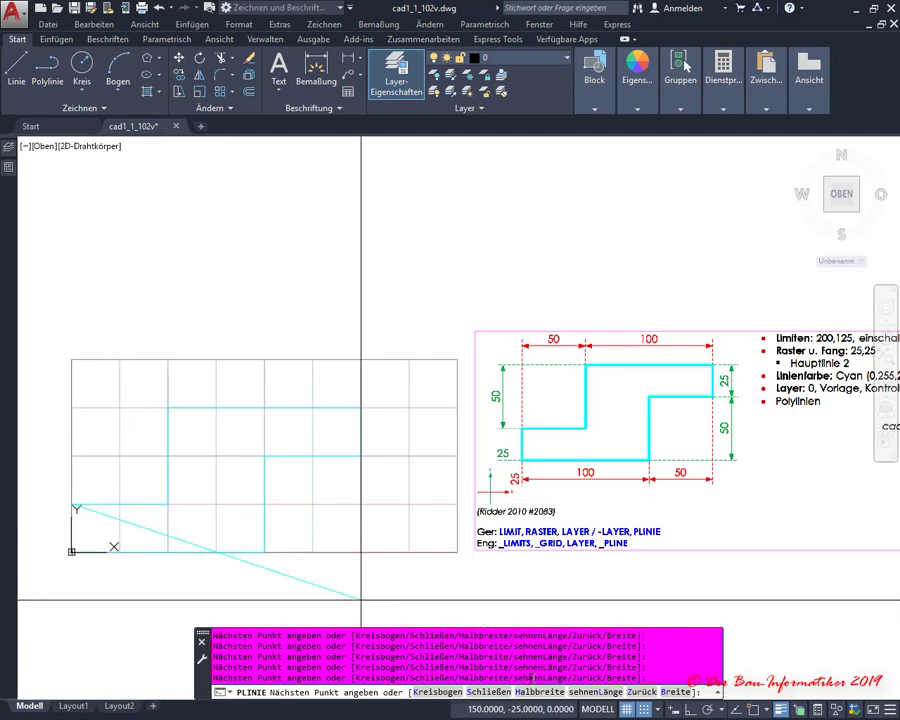
left_click(491, 693)
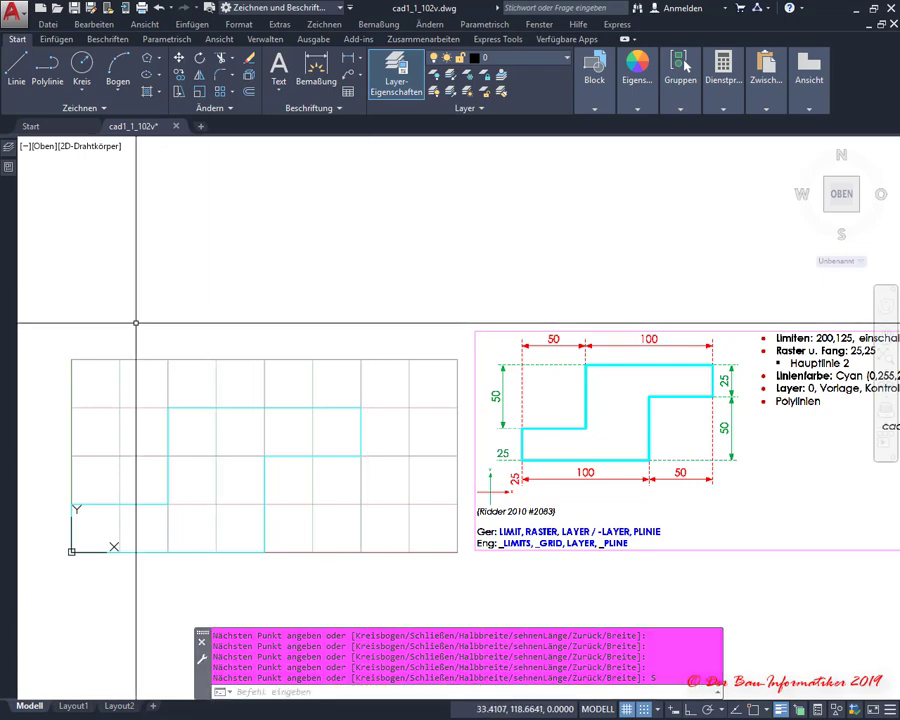
Enable 3D object snap, inspect the outline with the grid hidden, then restore the grid
key("F4")
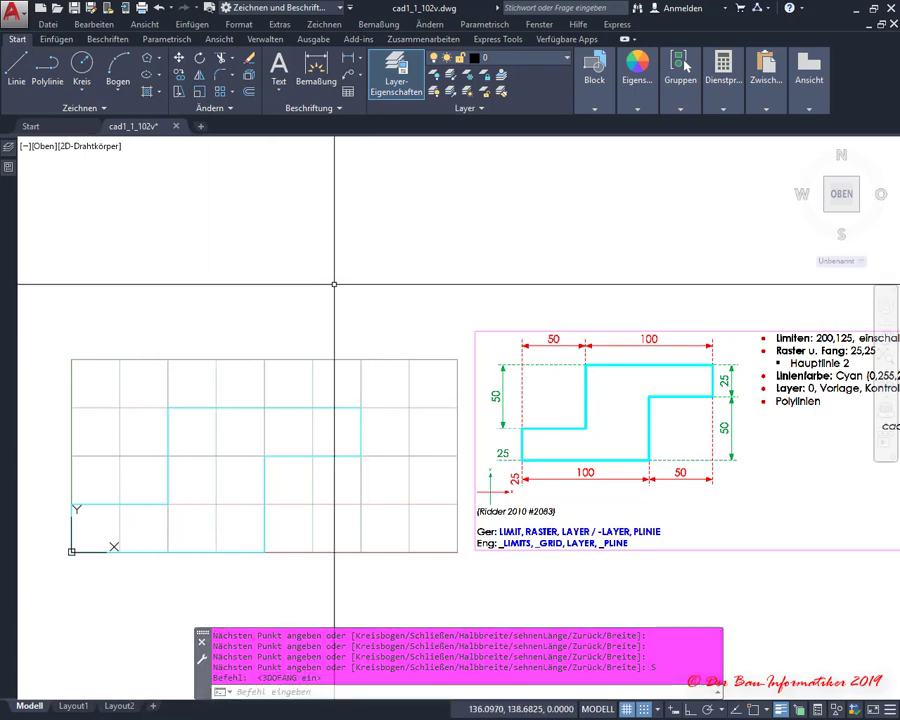
type("6")
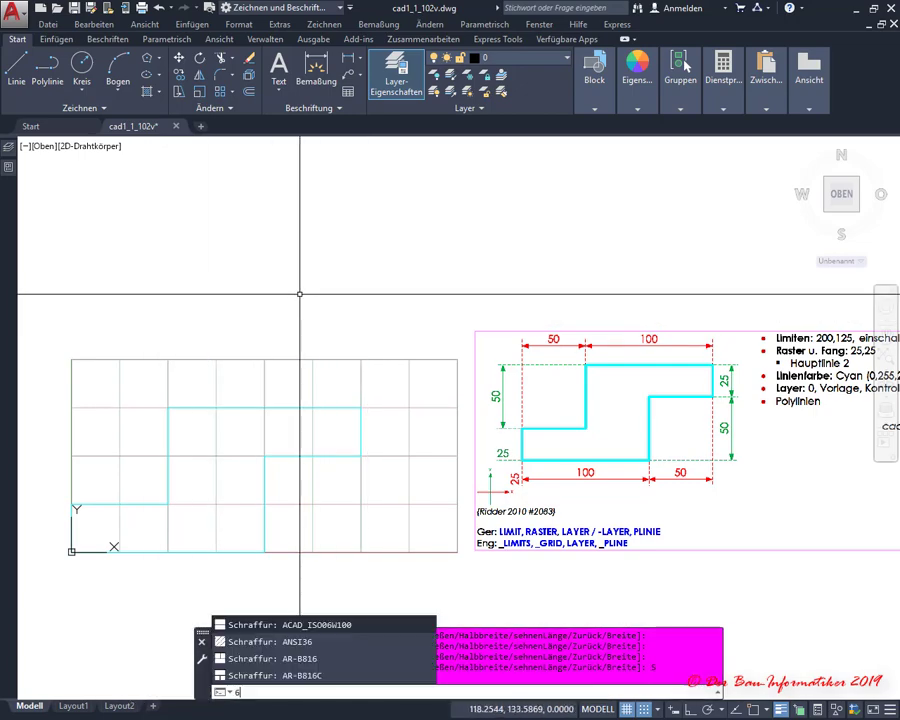
key("F7")
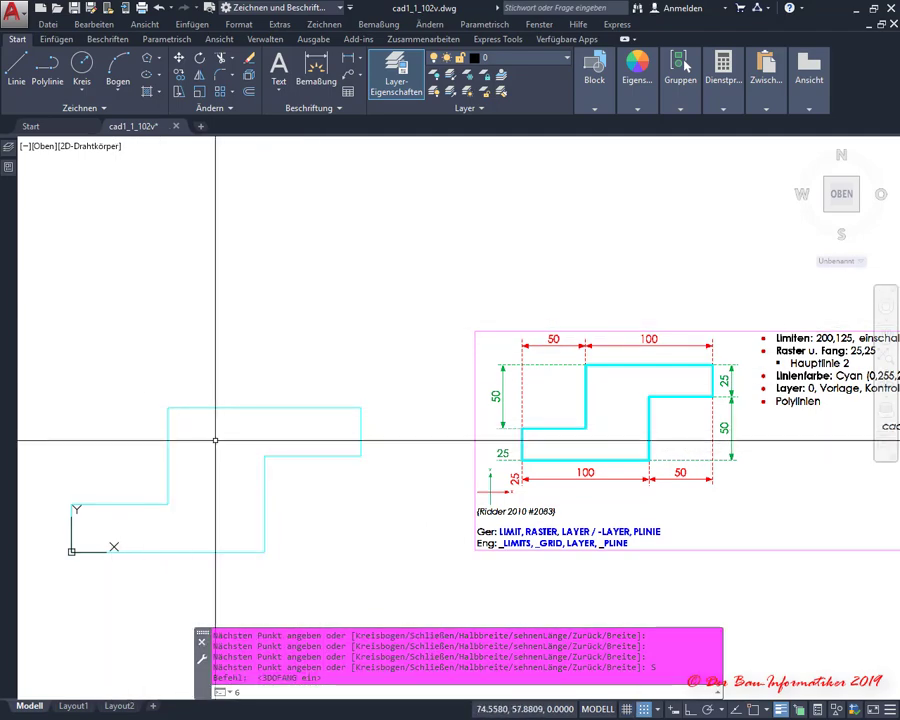
scroll(214, 440, "up", 2)
scroll(214, 440, "down", 2)
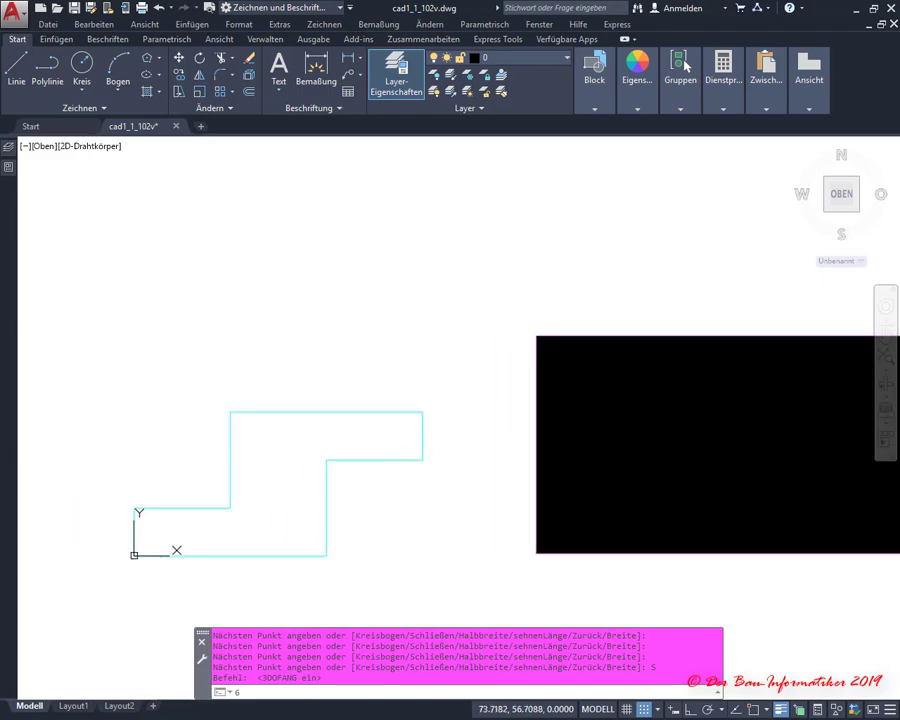
left_click(628, 710)
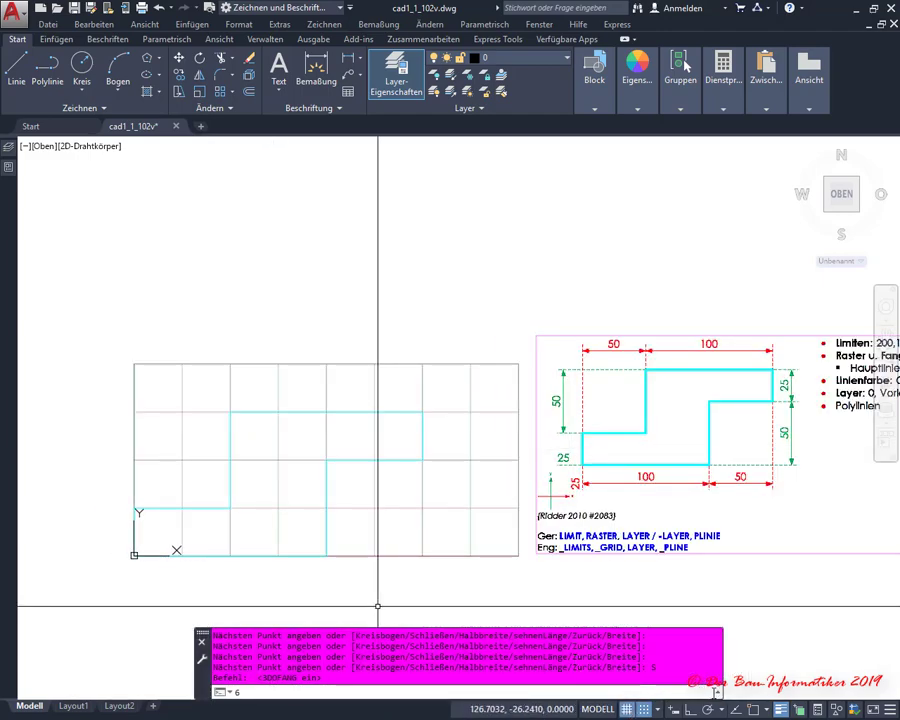